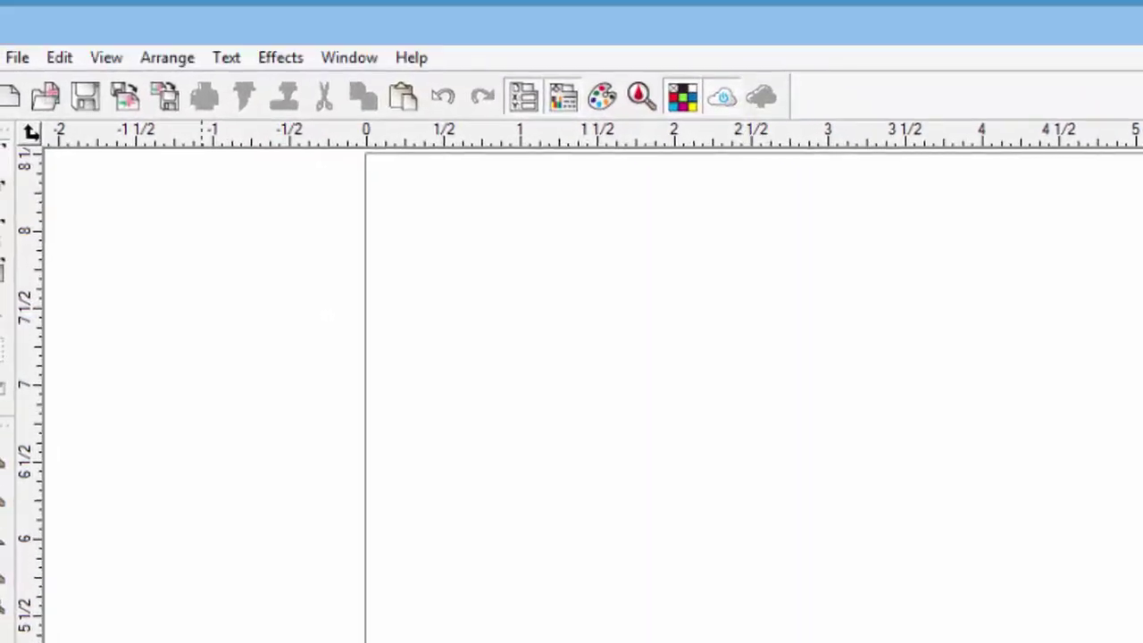
Show the grid, set horizontal and vertical grid spacing to .5 inch, and tick Snap to grid
{"action": "left_click", "coordinate": [107, 57]}
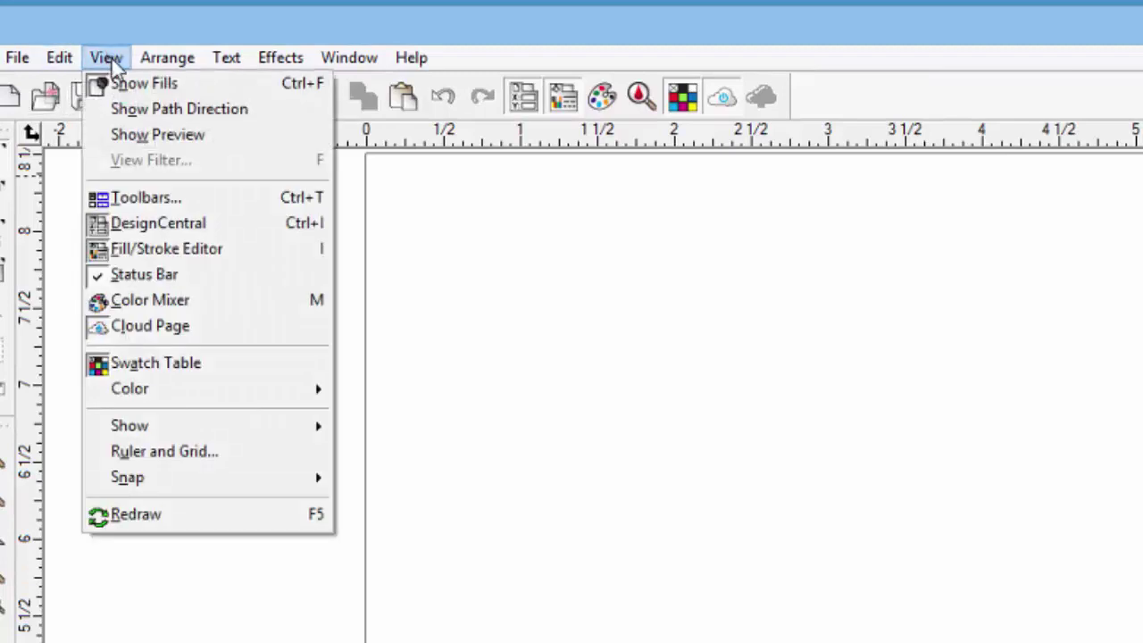
{"action": "mouse_move", "coordinate": [209, 427]}
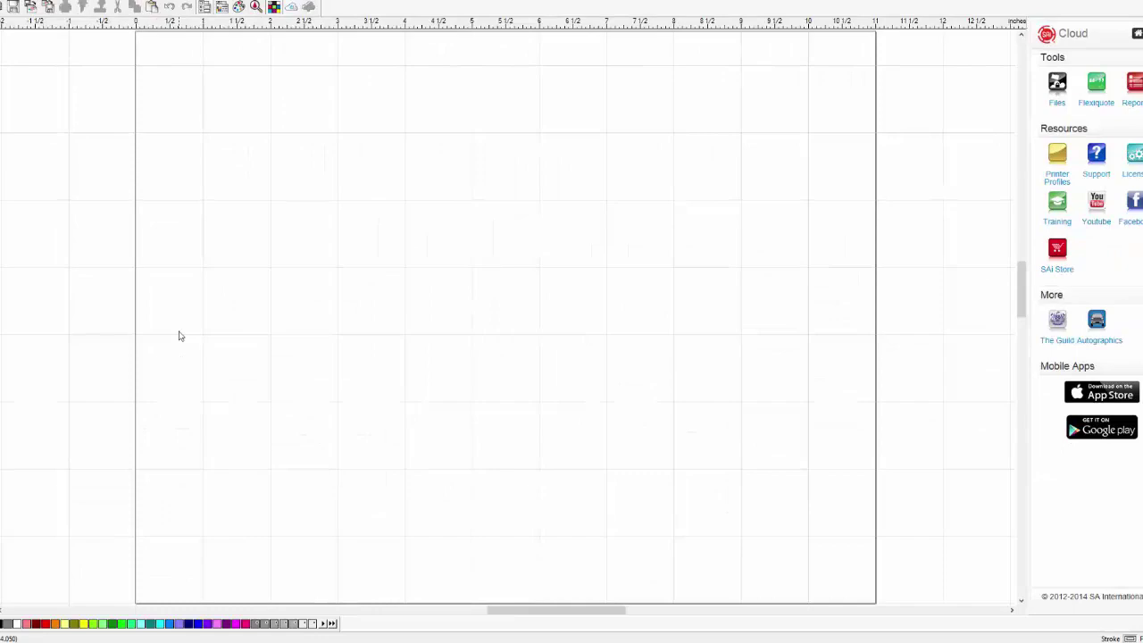
{"action": "left_click", "coordinate": [104, 56]}
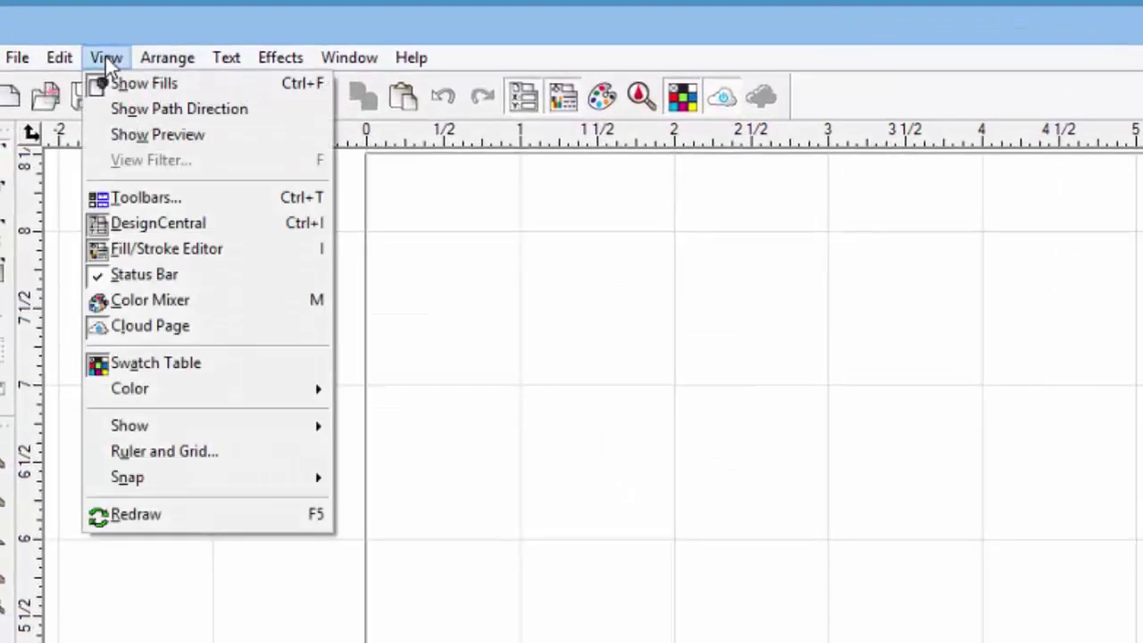
{"action": "left_click", "coordinate": [202, 457]}
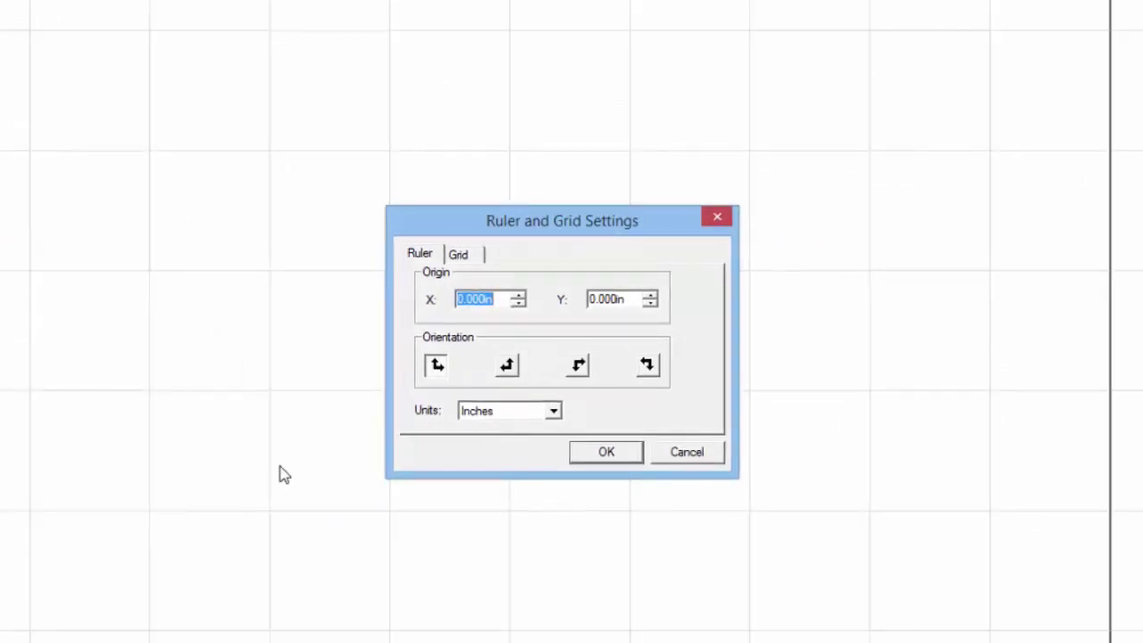
{"action": "left_click", "coordinate": [476, 255]}
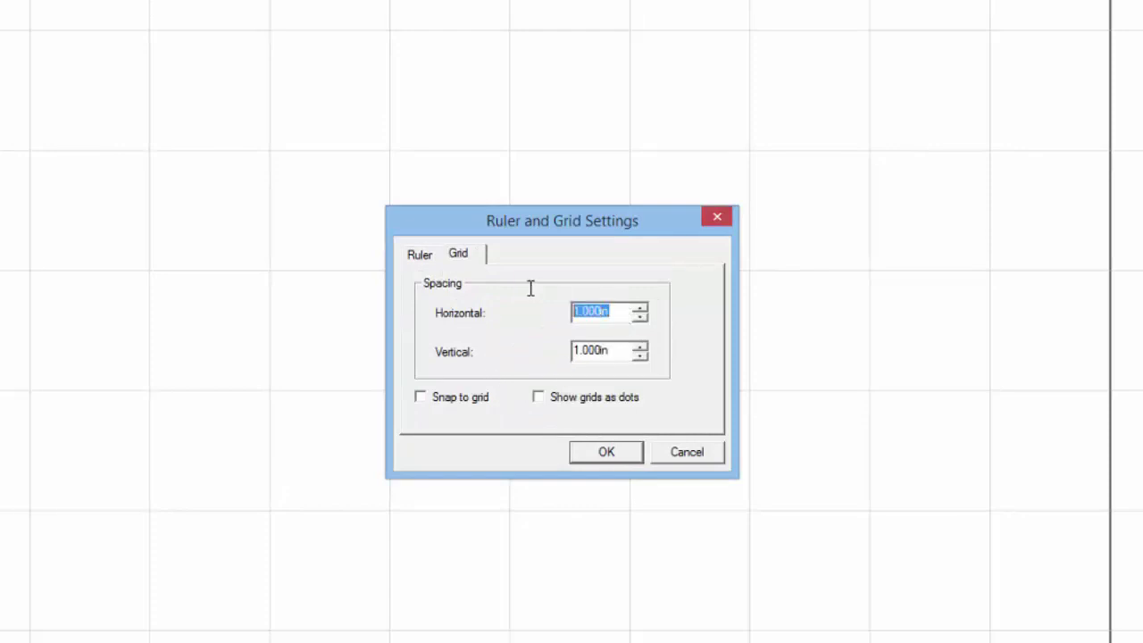
{"action": "key", "text": "BackSpace"}
{"action": "type", "text": ".5"}
{"action": "key", "text": "Tab"}
{"action": "type", "text": ".5"}
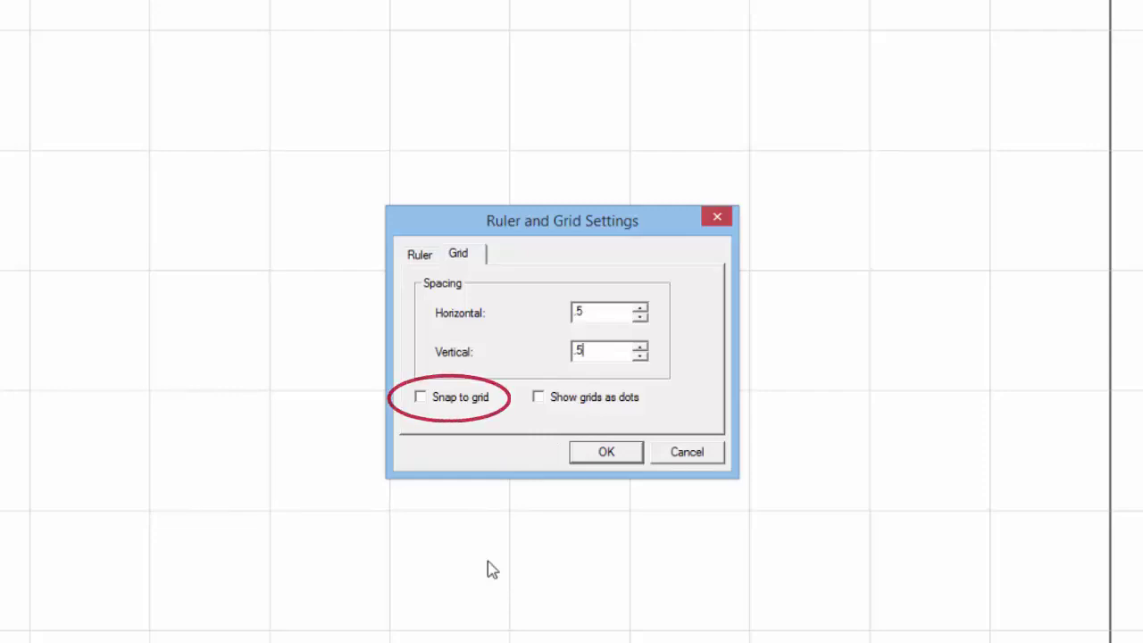
{"action": "left_click", "coordinate": [420, 397]}
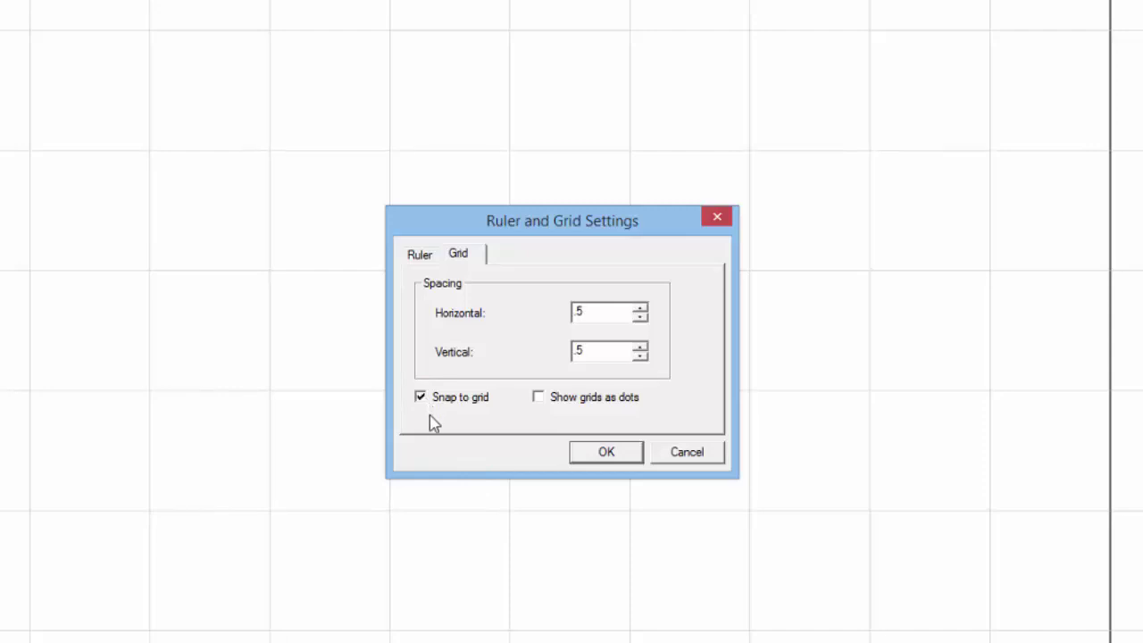
Apply the .5-inch grid settings with OK
{"action": "left_click", "coordinate": [600, 453]}
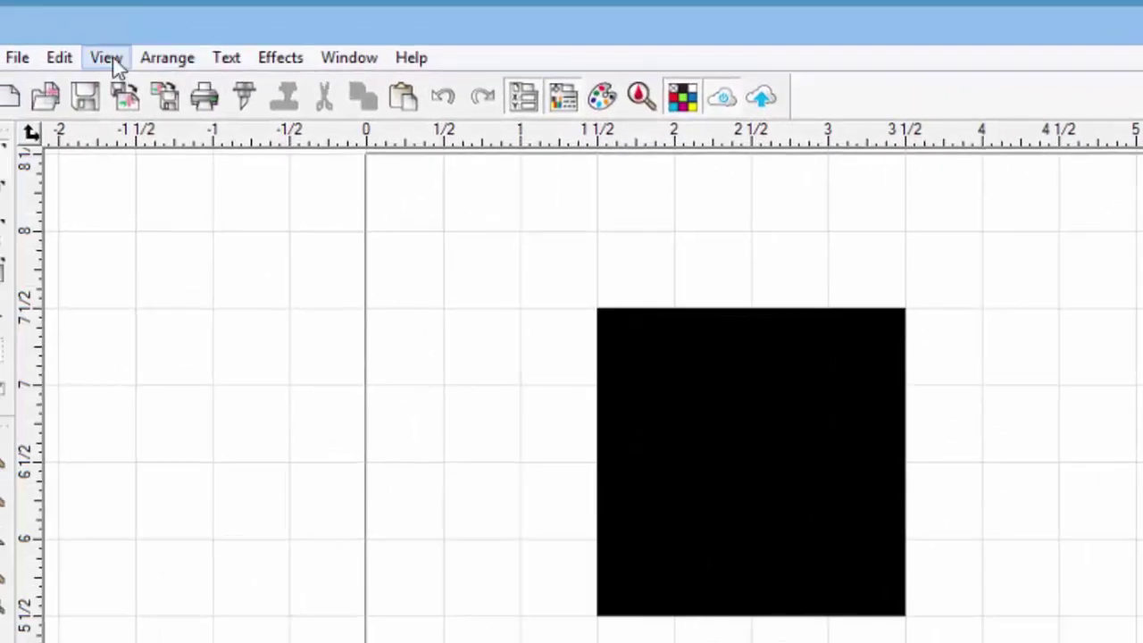
Tick Show grids as dots in the Ruler and Grid settings
{"action": "left_click", "coordinate": [112, 65]}
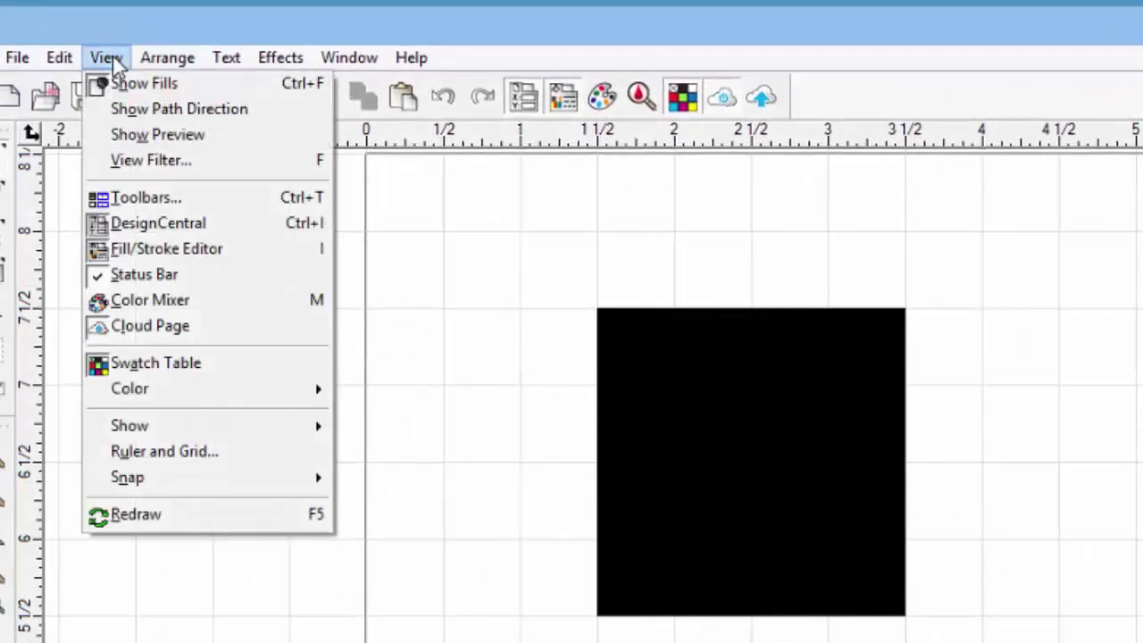
{"action": "left_click", "coordinate": [195, 447]}
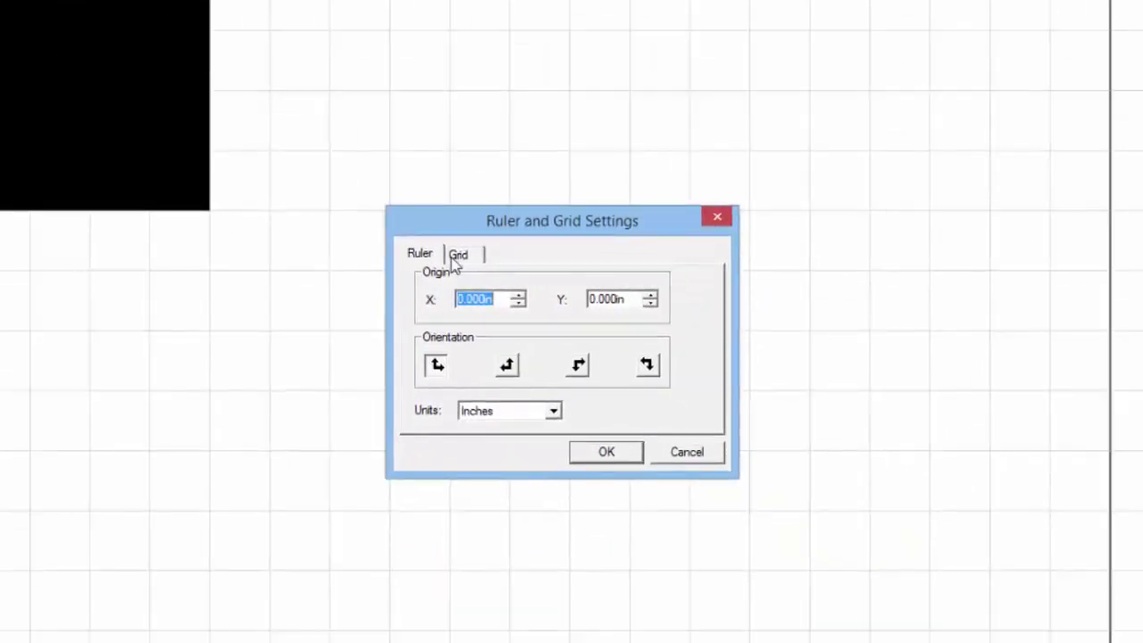
{"action": "left_click", "coordinate": [458, 256]}
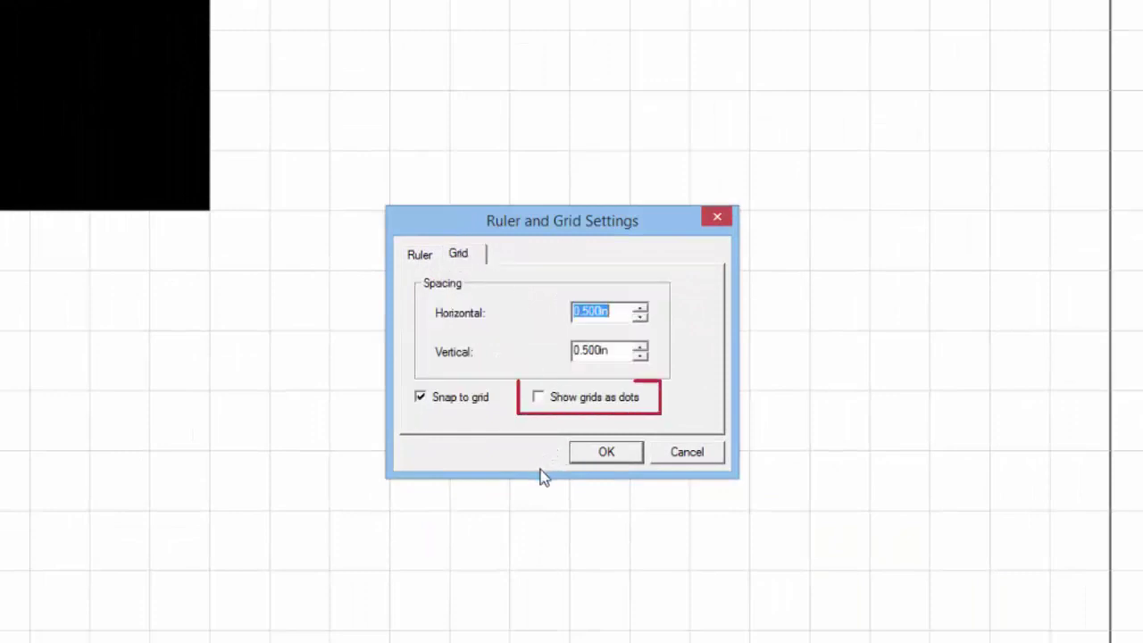
{"action": "left_click", "coordinate": [538, 398]}
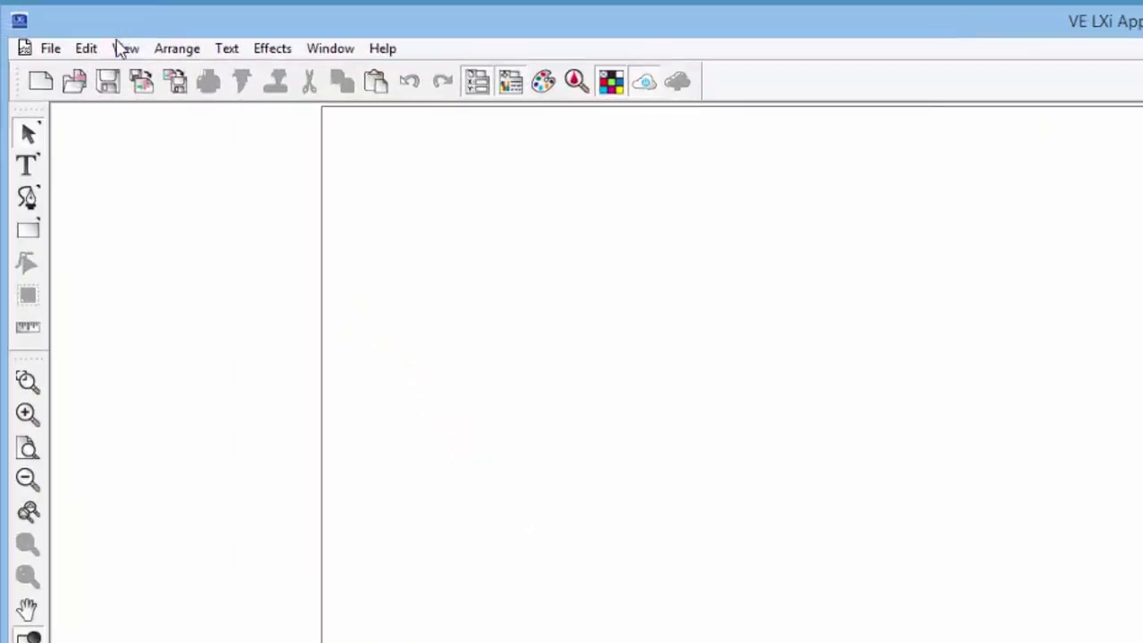
Turn on Show Ruler so inch rulers appear along the top and left
{"action": "left_click", "coordinate": [125, 48]}
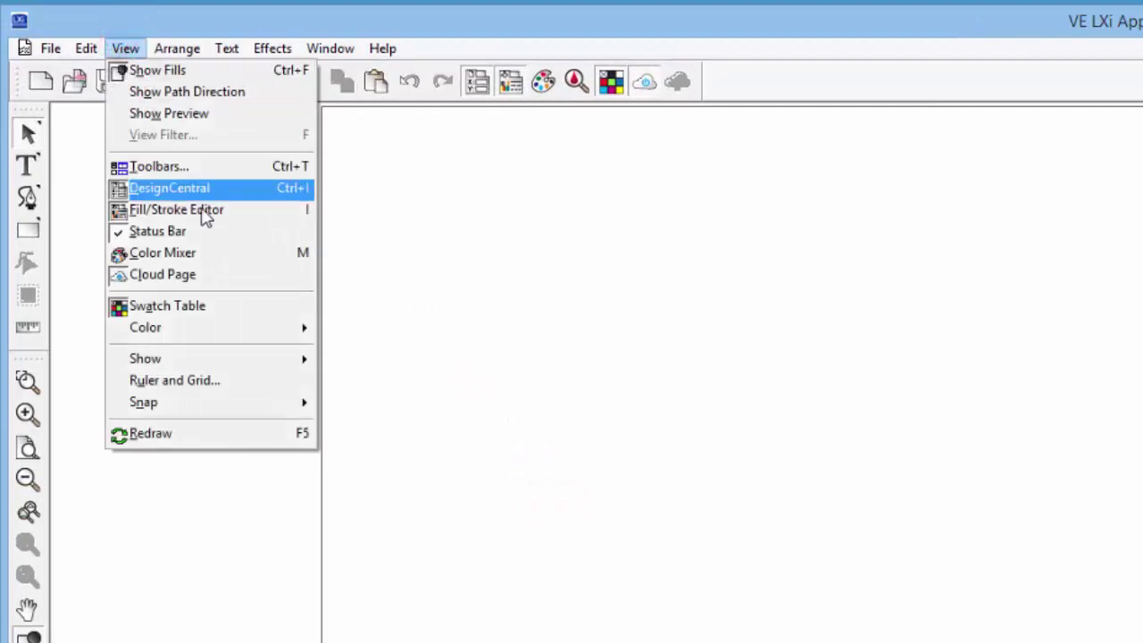
{"action": "mouse_move", "coordinate": [194, 363]}
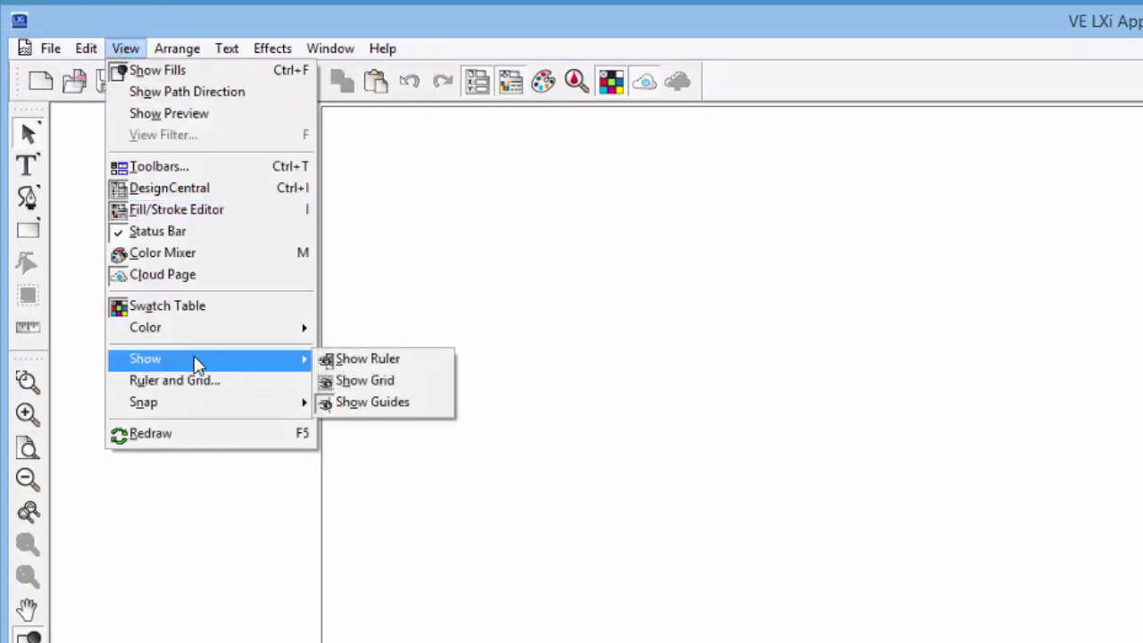
{"action": "left_click", "coordinate": [371, 358]}
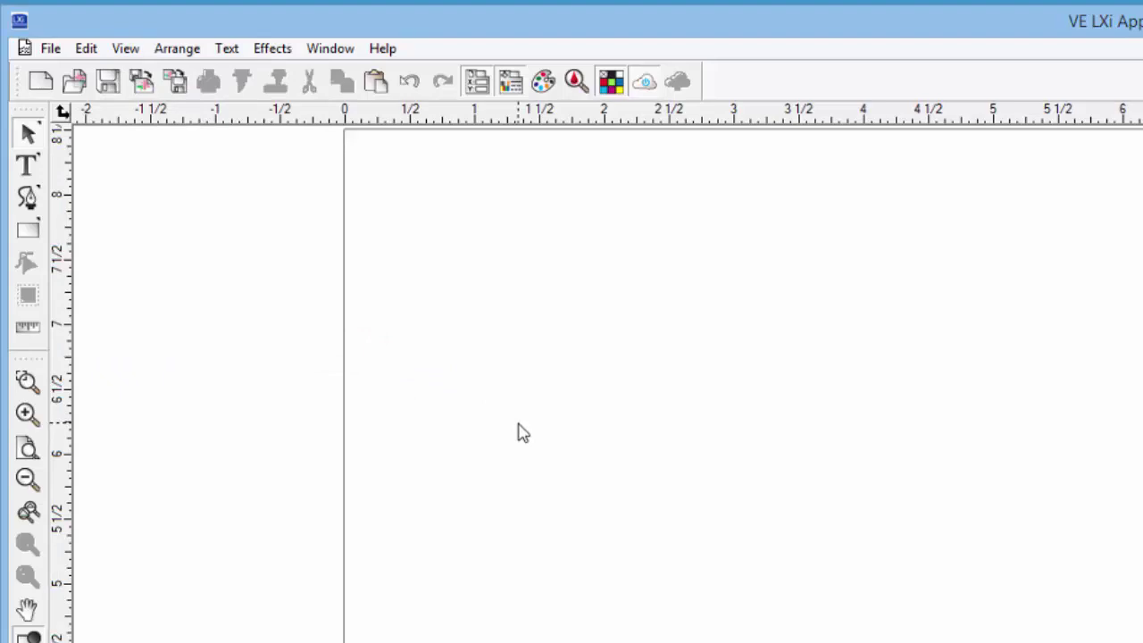
{"action": "right_click", "coordinate": [817, 112]}
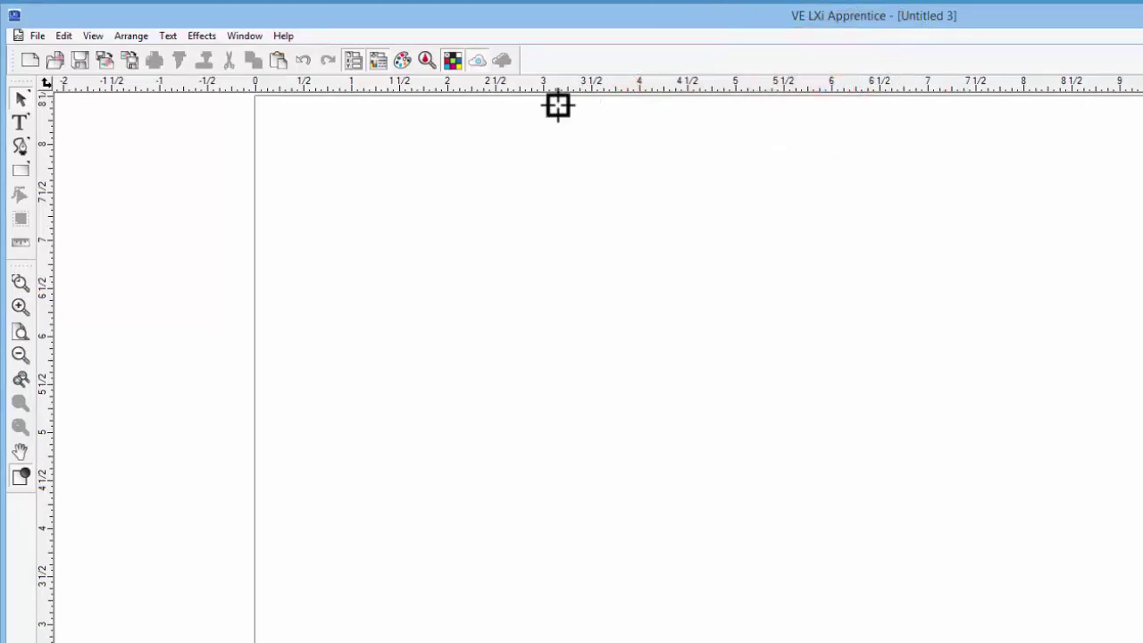
Drag a horizontal guide to about 5¾ inches and a vertical guide to about 1¾ inches
{"action": "left_click_drag", "start_coordinate": [557, 105], "coordinate": [485, 348]}
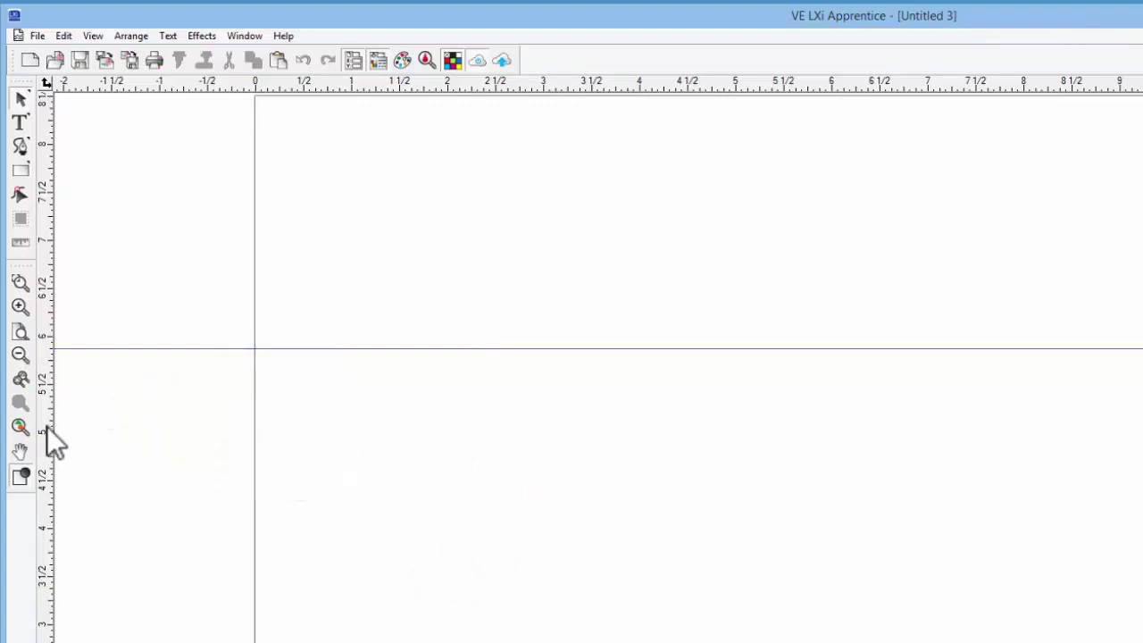
{"action": "left_click_drag", "start_coordinate": [47, 427], "coordinate": [421, 454]}
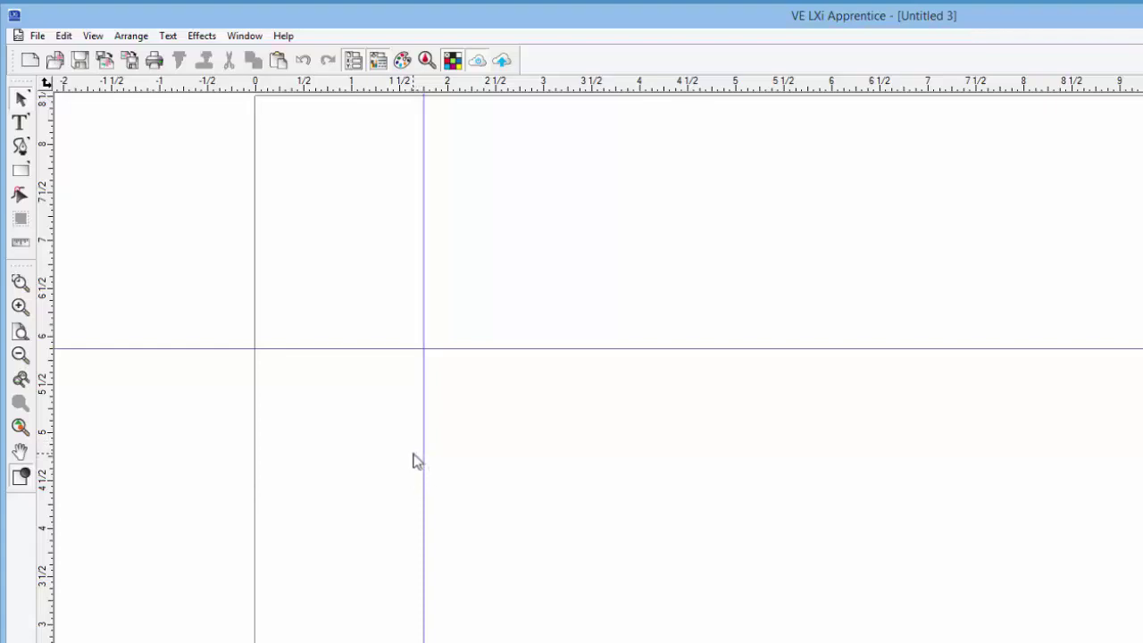
Enable Snap to Guide and drag a square starting at the guides' intersection
{"action": "left_click", "coordinate": [93, 35]}
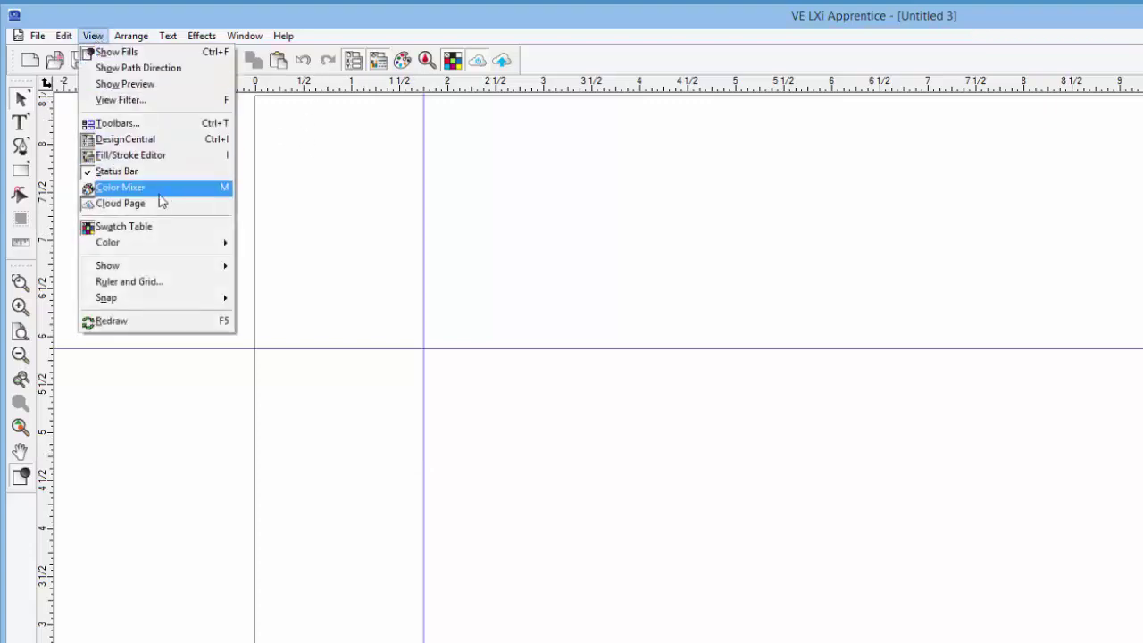
{"action": "left_click", "coordinate": [93, 36]}
{"action": "left_click", "coordinate": [97, 36]}
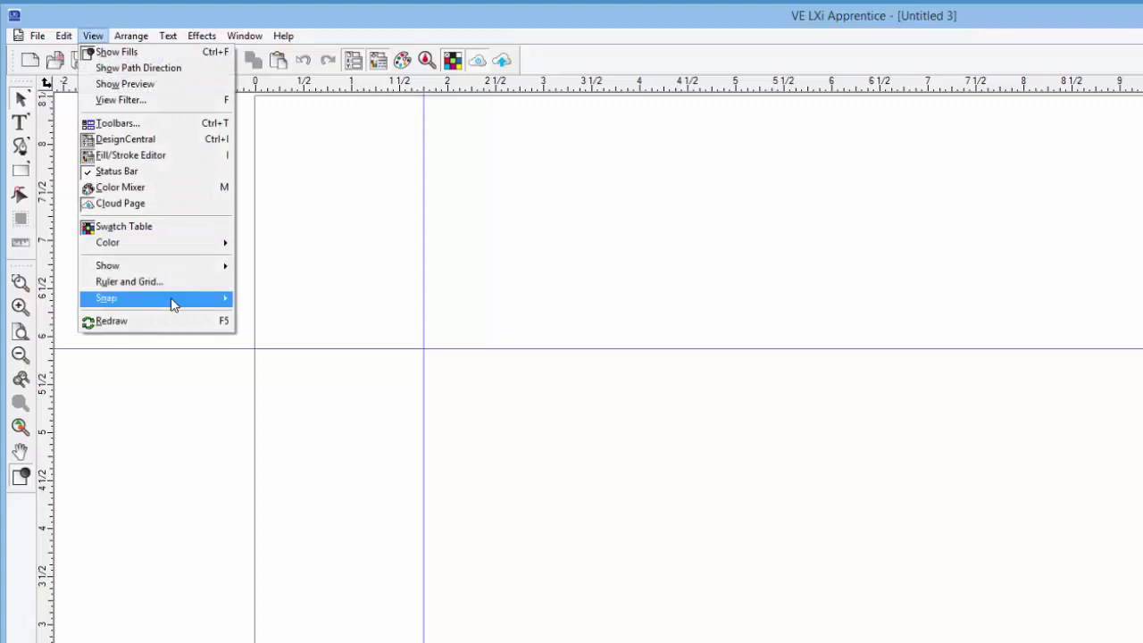
{"action": "mouse_move", "coordinate": [175, 303]}
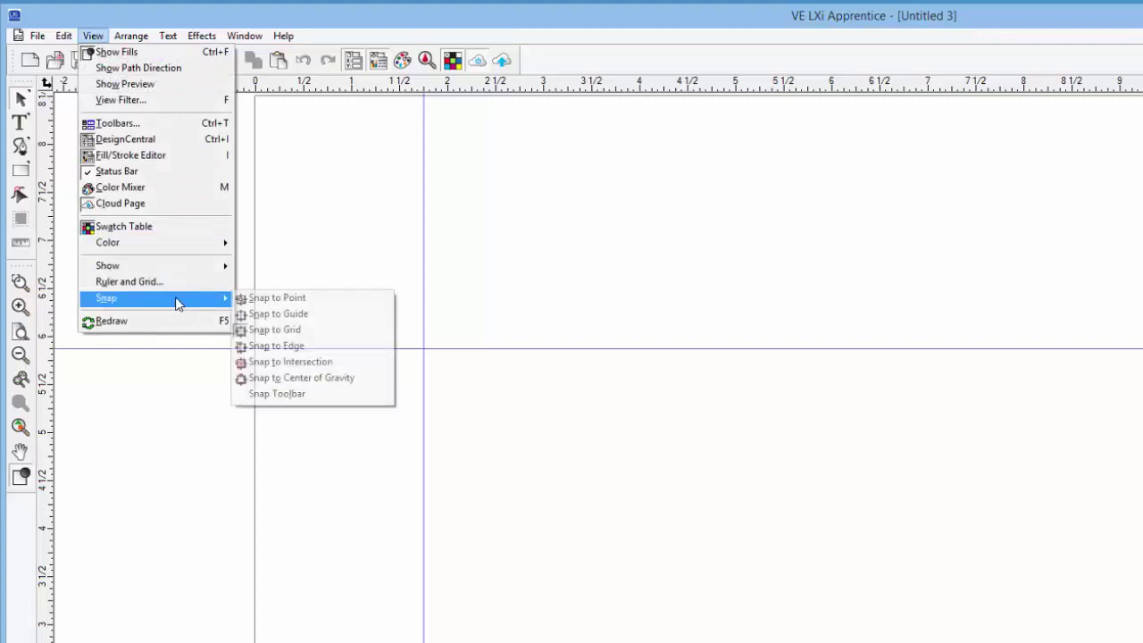
{"action": "left_click", "coordinate": [262, 320]}
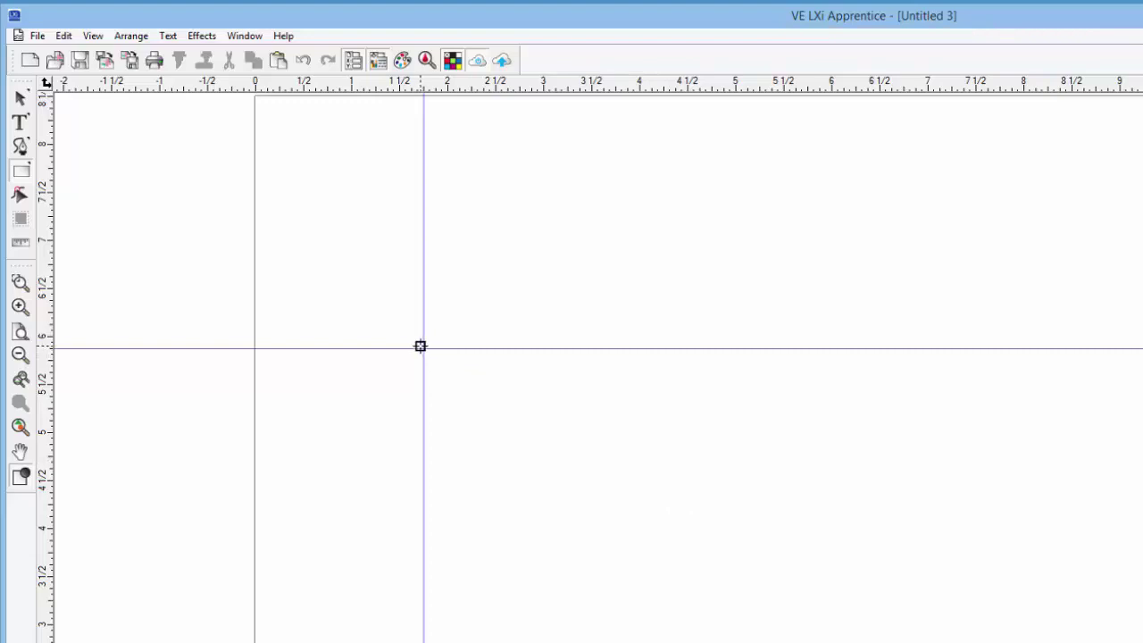
{"action": "mouse_move", "coordinate": [425, 348]}
{"action": "left_mouse_down"}
{"action": "mouse_move", "coordinate": [605, 554]}
{"action": "mouse_move", "coordinate": [683, 591]}
{"action": "left_mouse_up"}
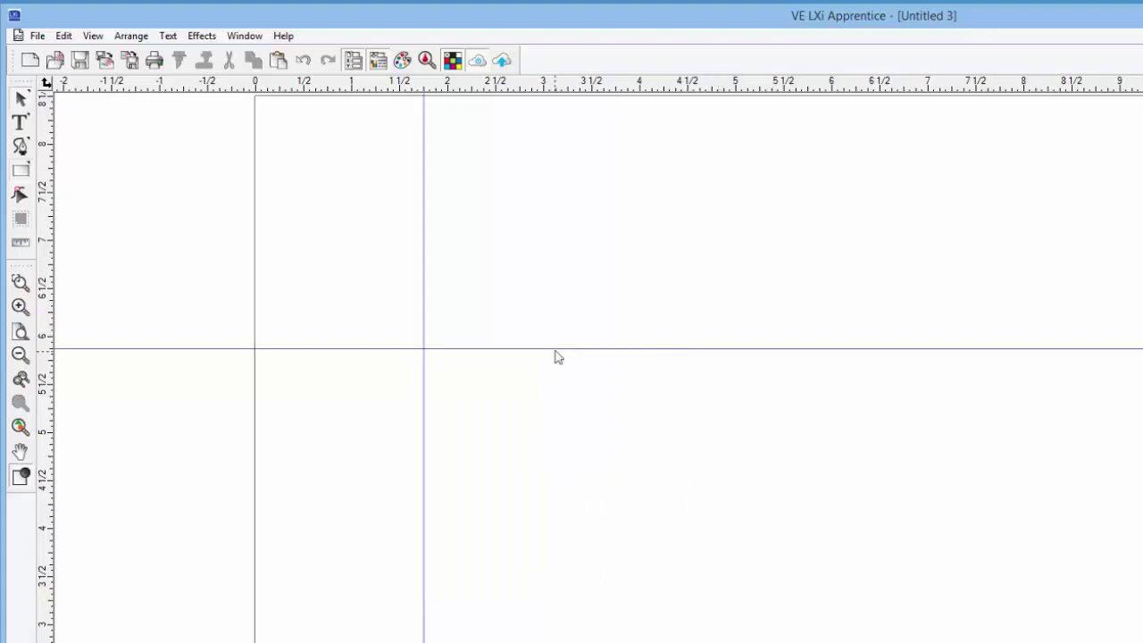
Select the horizontal guide line and bring up its right-click menu to clear it
{"action": "left_click", "coordinate": [557, 349]}
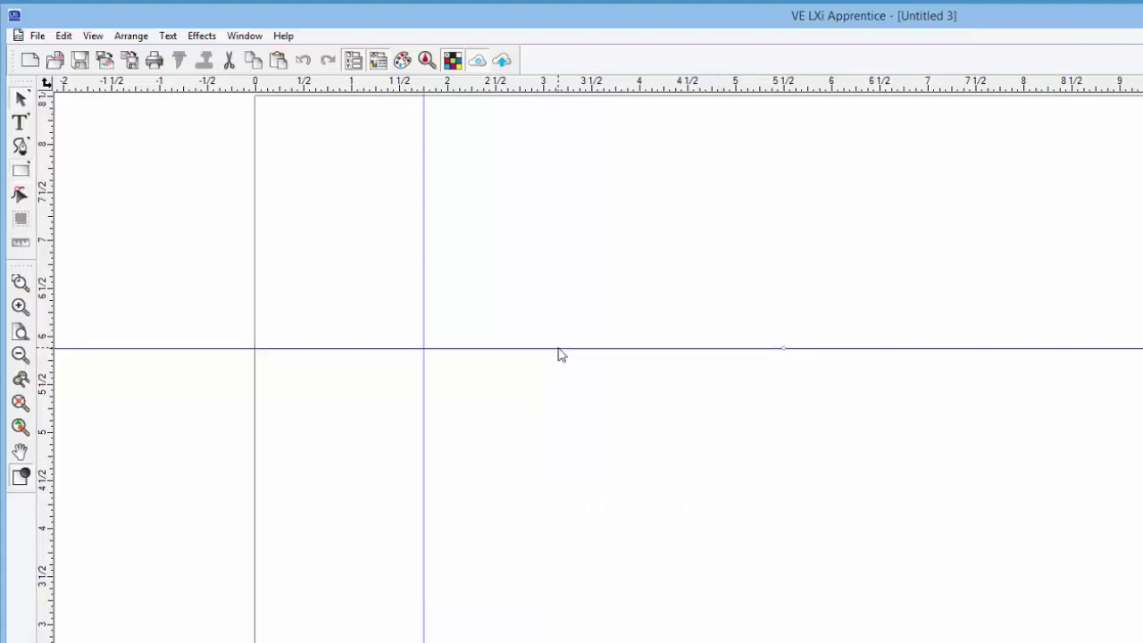
{"action": "right_click", "coordinate": [558, 350]}
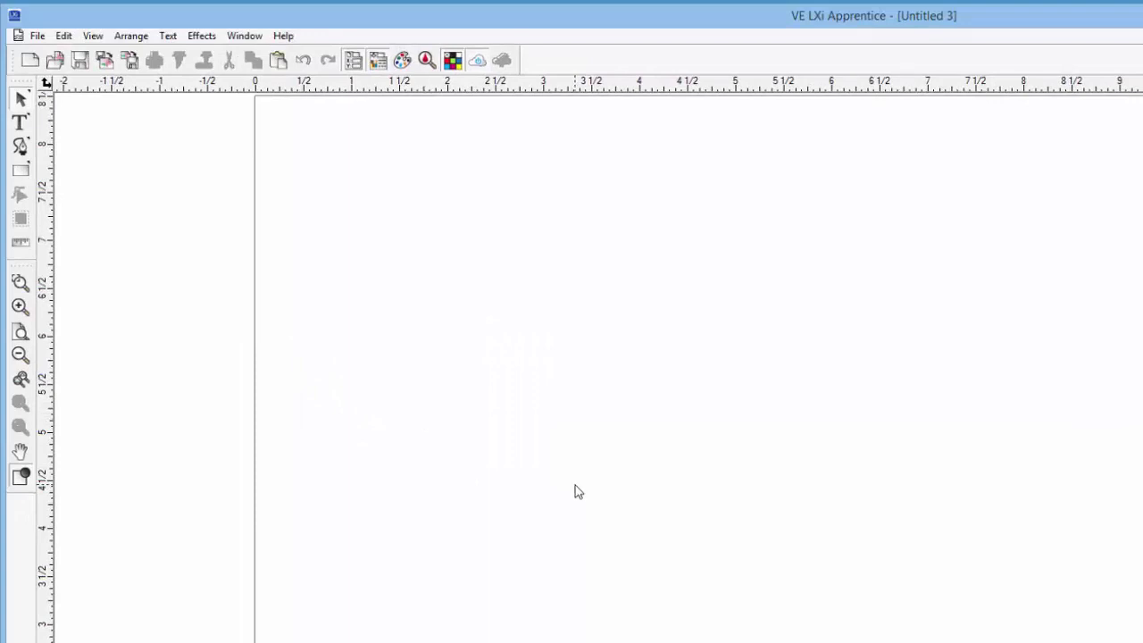
Use Edit > Undo Clear Guide Line twice to restore the vertical and horizontal guides
{"action": "left_click", "coordinate": [64, 35]}
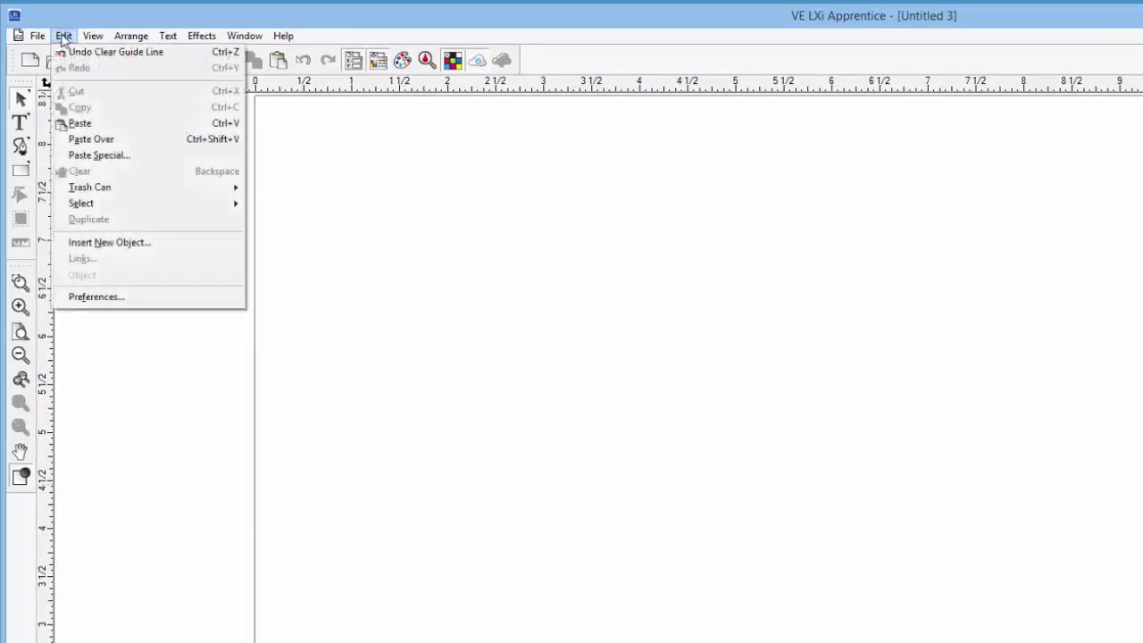
{"action": "left_click", "coordinate": [107, 52]}
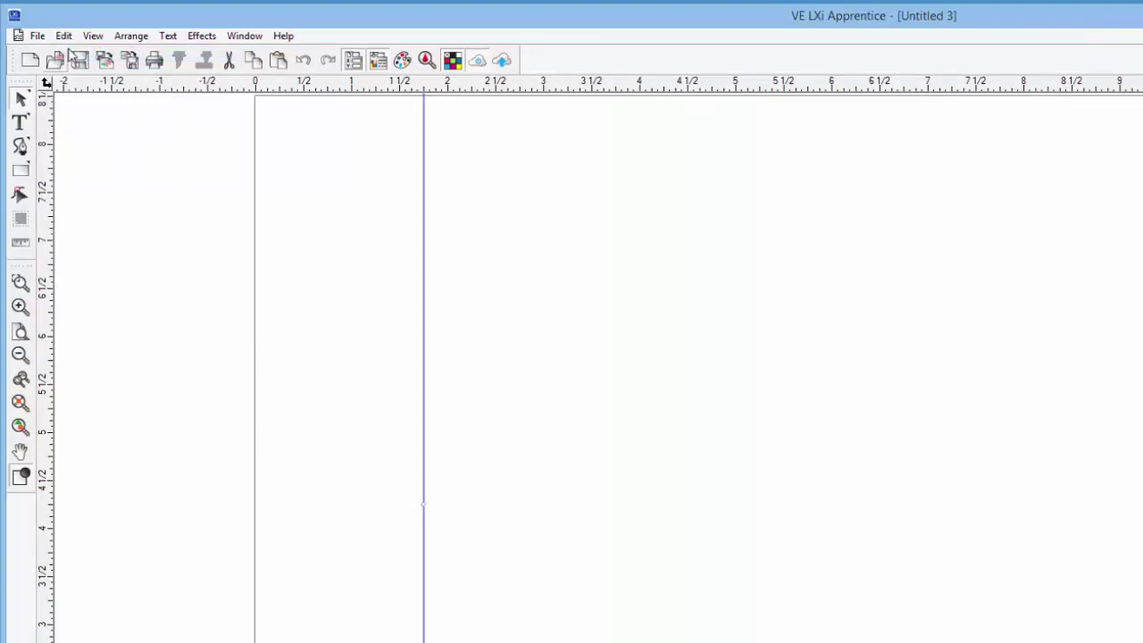
{"action": "left_click", "coordinate": [64, 36]}
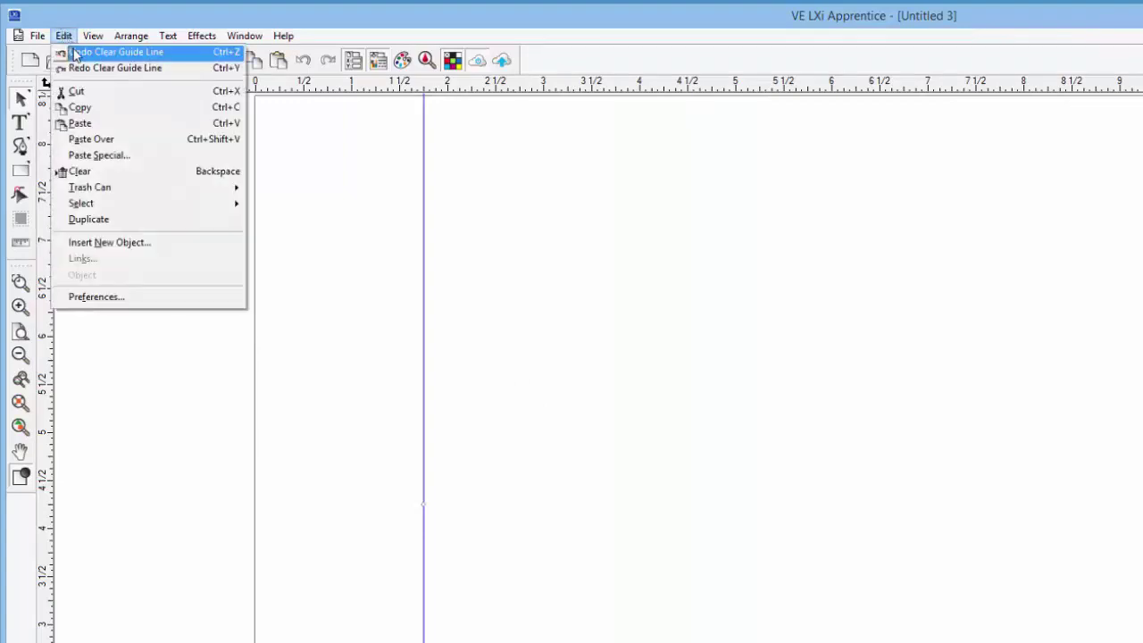
{"action": "left_click", "coordinate": [76, 54]}
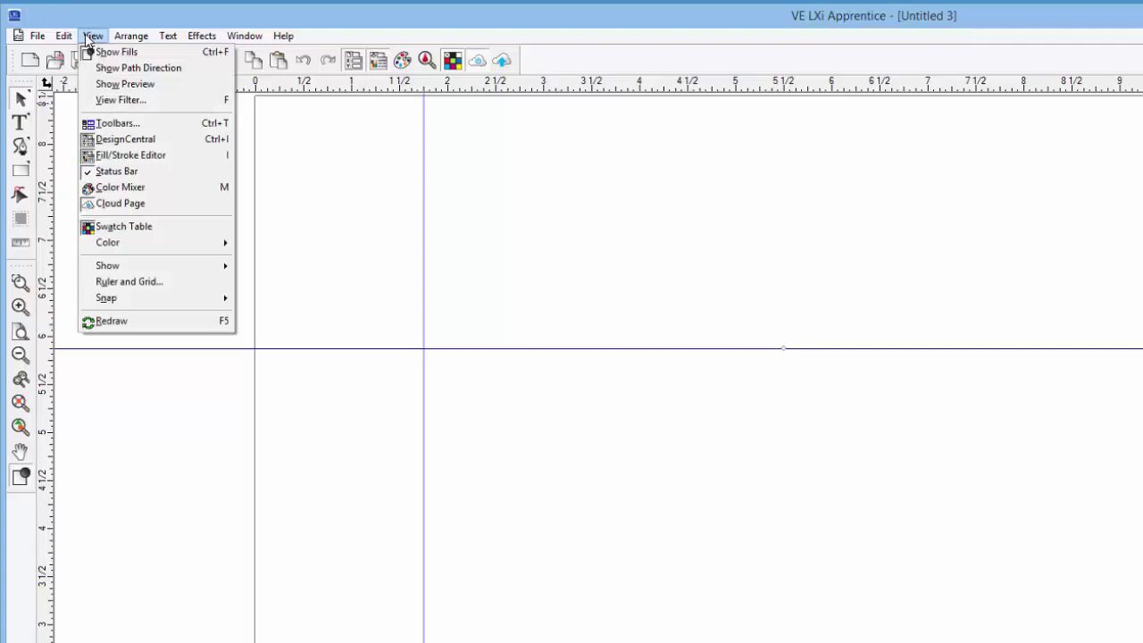
{"action": "mouse_move", "coordinate": [147, 268]}
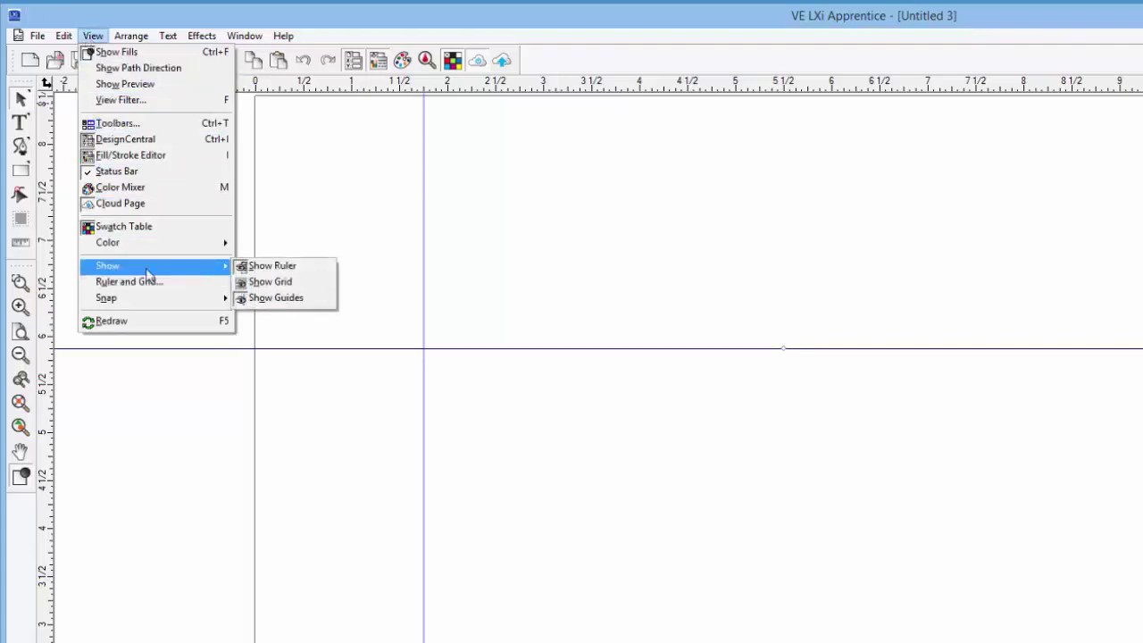
{"action": "left_click", "coordinate": [259, 300]}
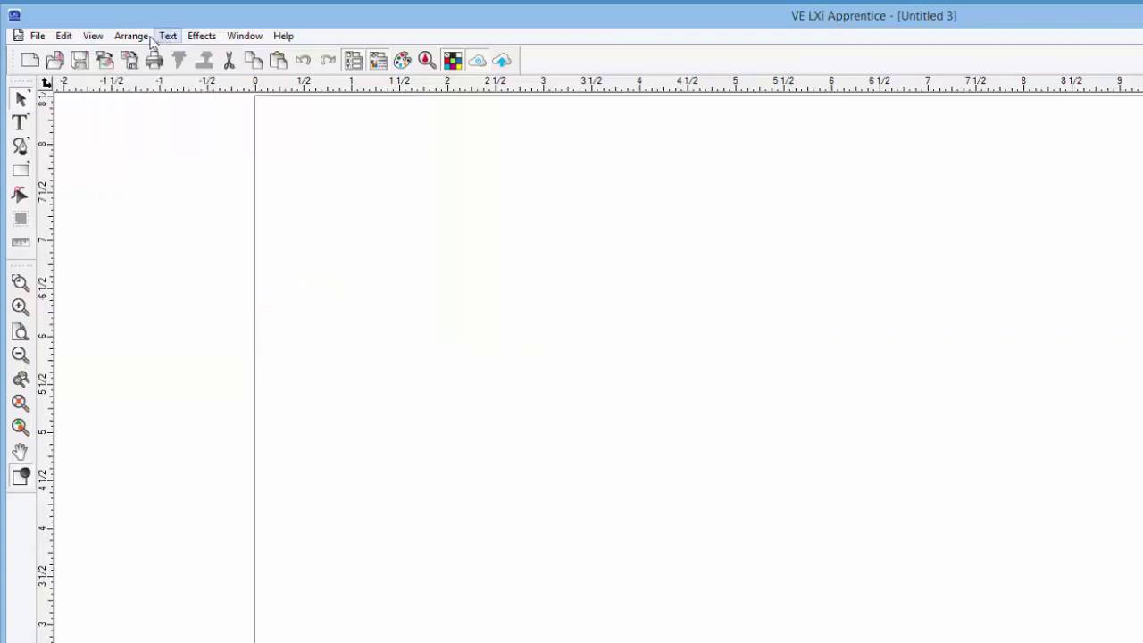
{"action": "left_click", "coordinate": [93, 35]}
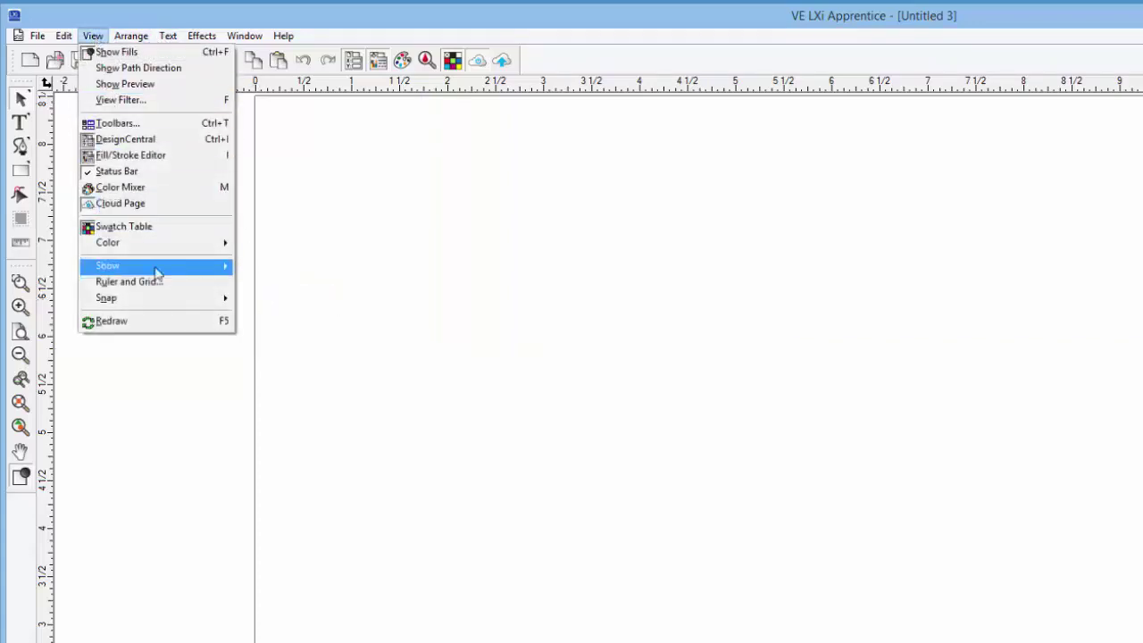
{"action": "mouse_move", "coordinate": [156, 270]}
{"action": "left_click", "coordinate": [259, 298]}
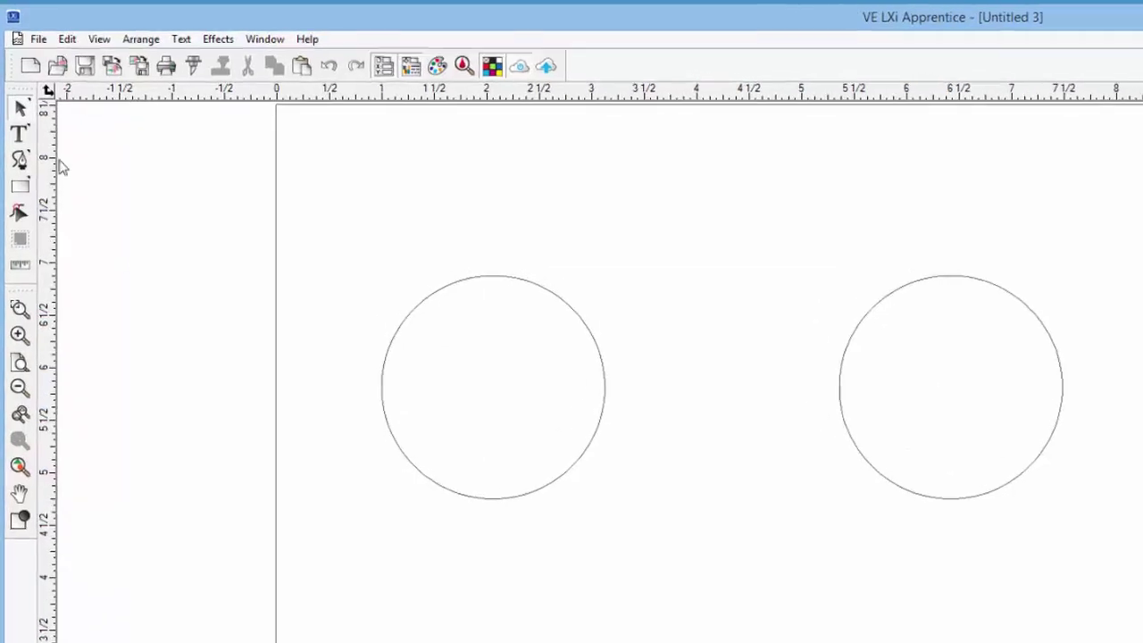
Choose Snap to Edge under View > Snap
{"action": "left_click", "coordinate": [99, 39]}
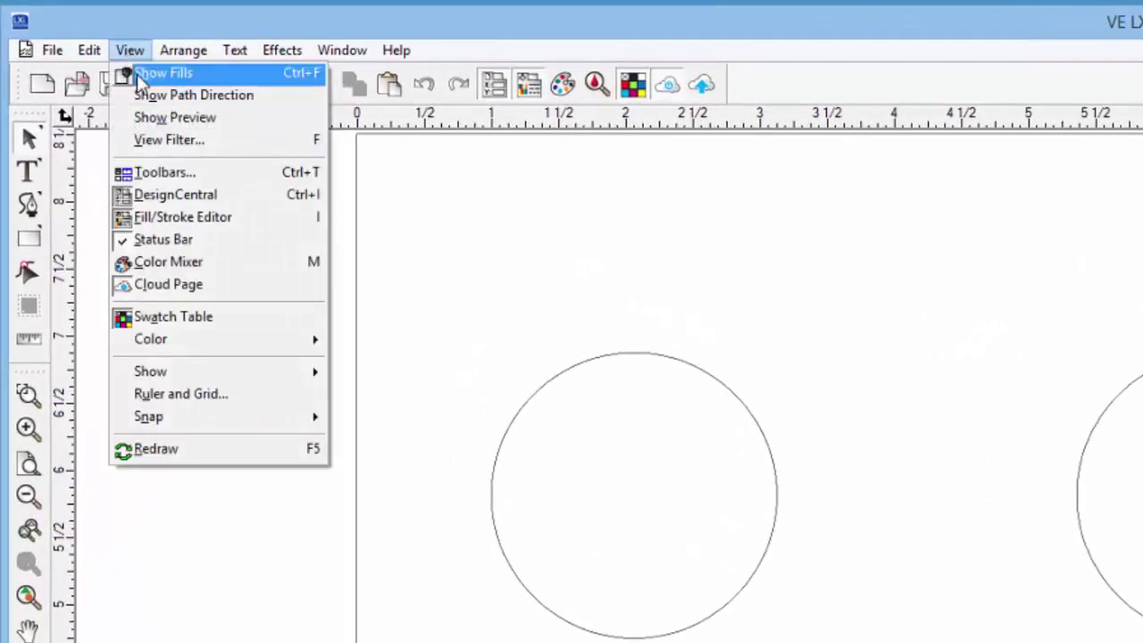
{"action": "mouse_move", "coordinate": [228, 425]}
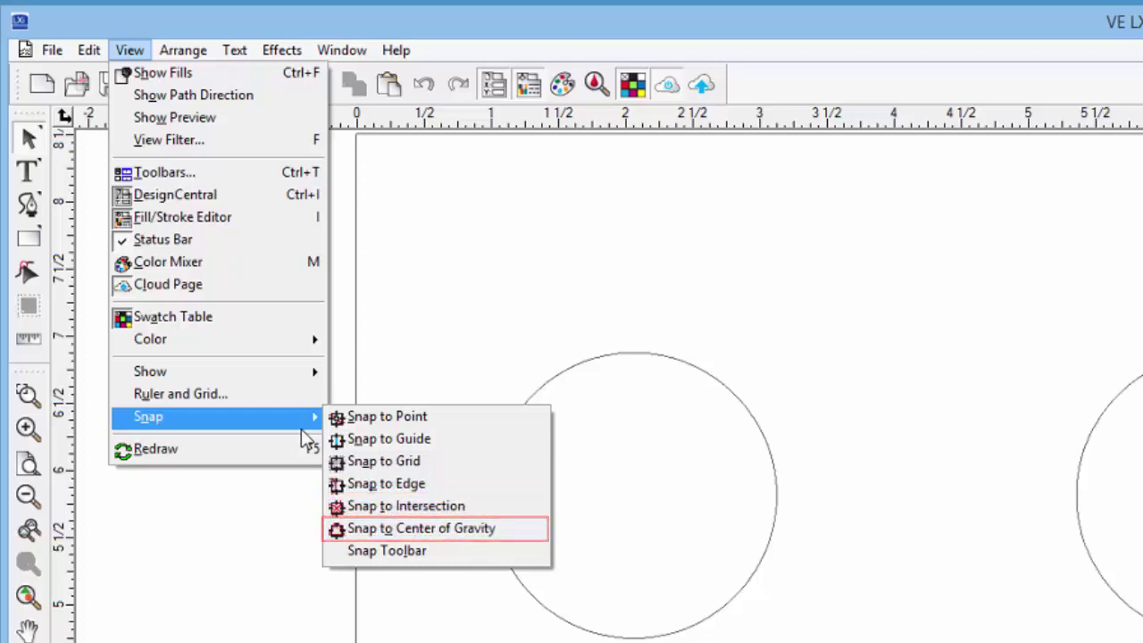
{"action": "left_click", "coordinate": [398, 489]}
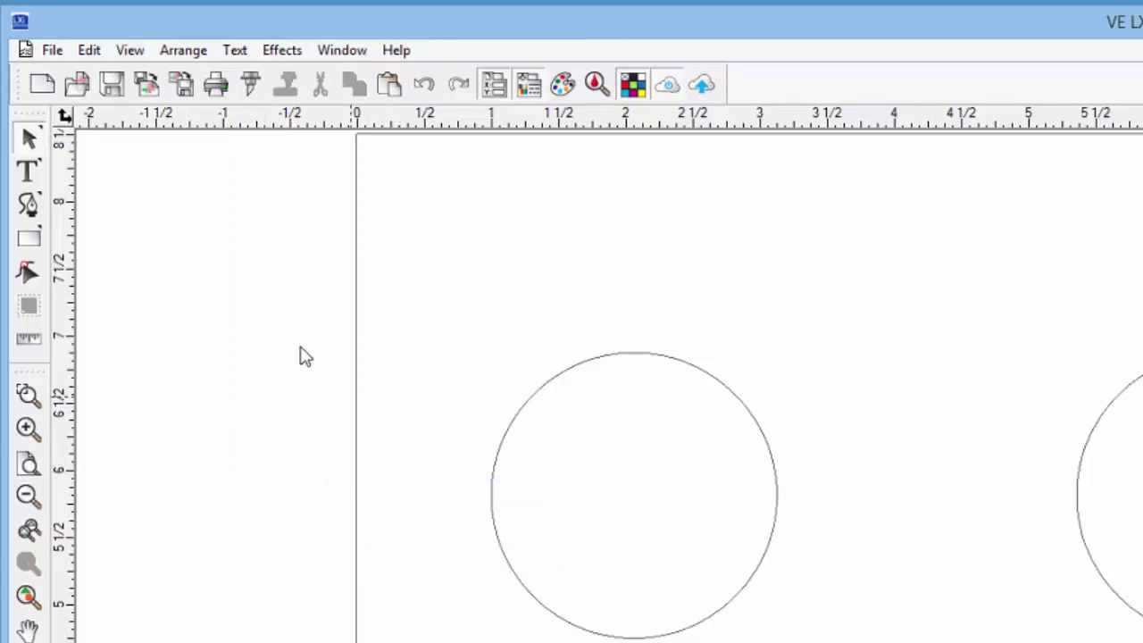
{"action": "left_click", "coordinate": [29, 239]}
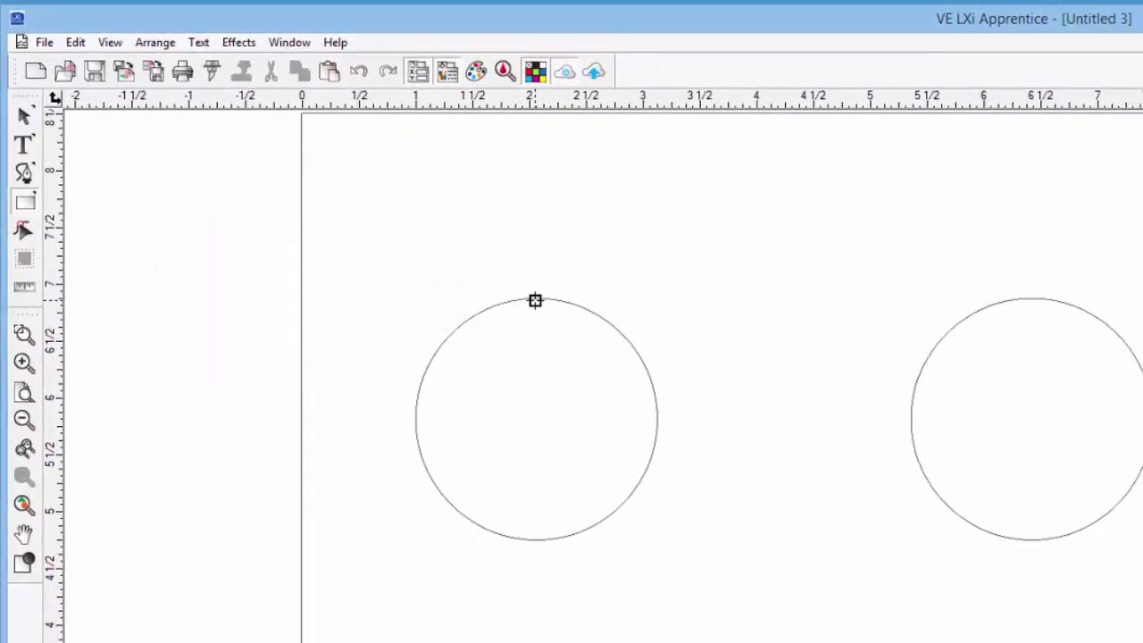
{"action": "left_click_drag", "start_coordinate": [535, 301], "coordinate": [1035, 540]}
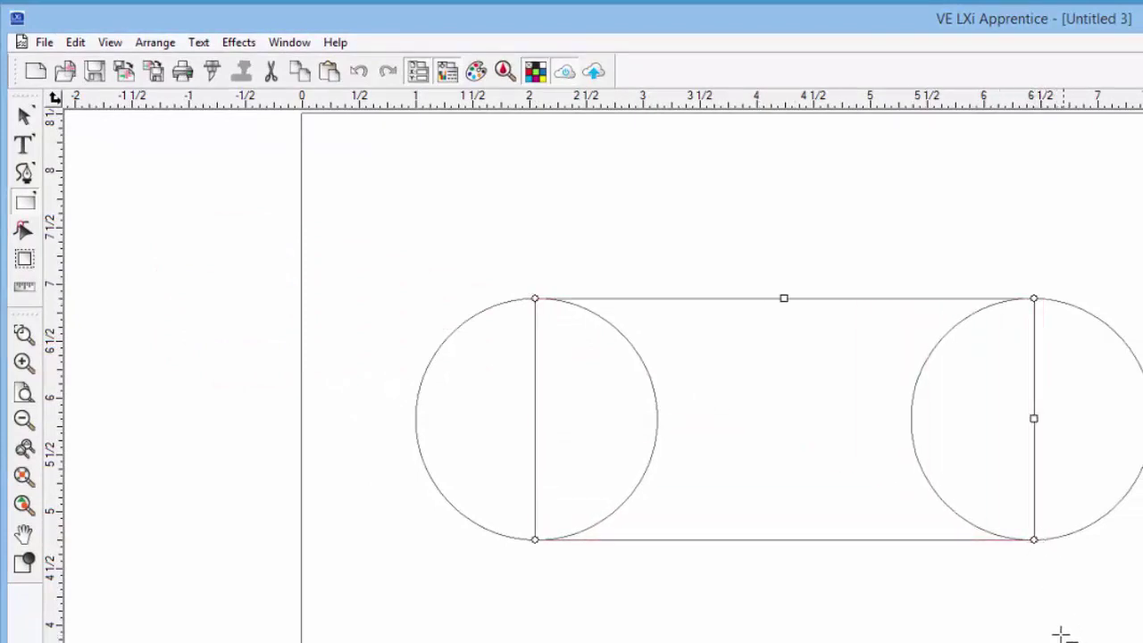
{"action": "key", "text": "space"}
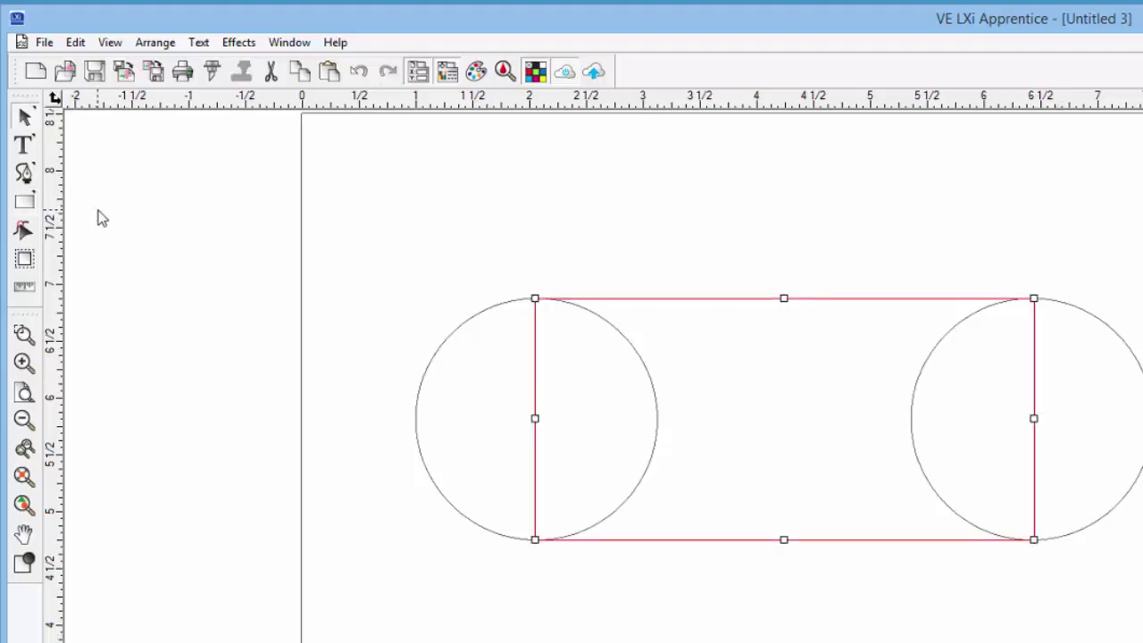
{"action": "key", "text": "Delete"}
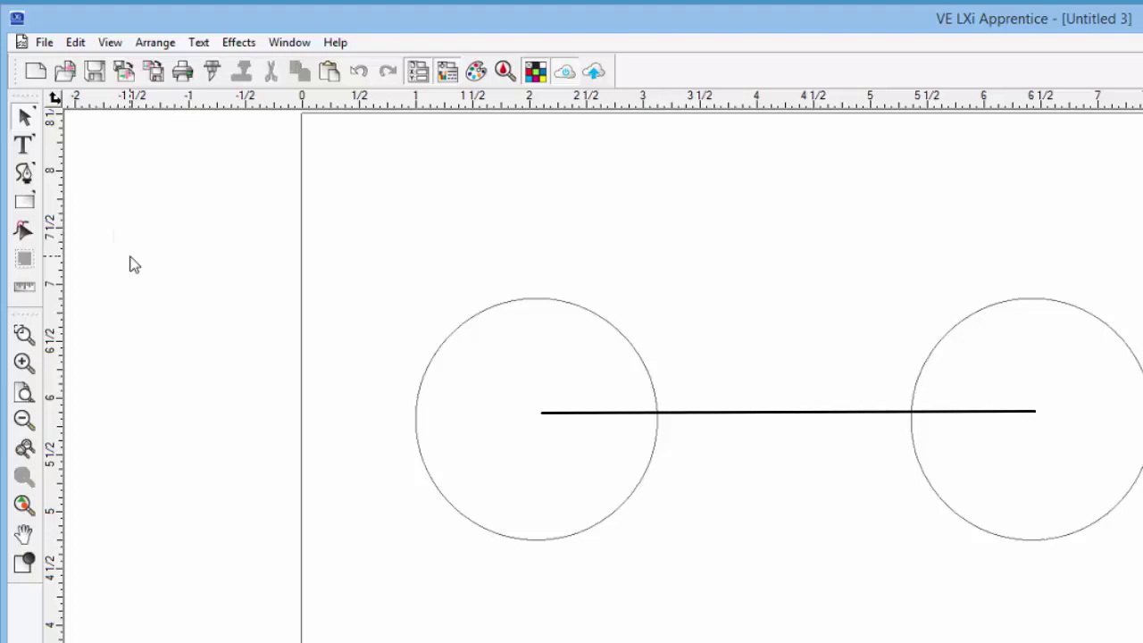
Choose Snap to Center of Gravity under View > Snap
{"action": "left_click", "coordinate": [107, 47]}
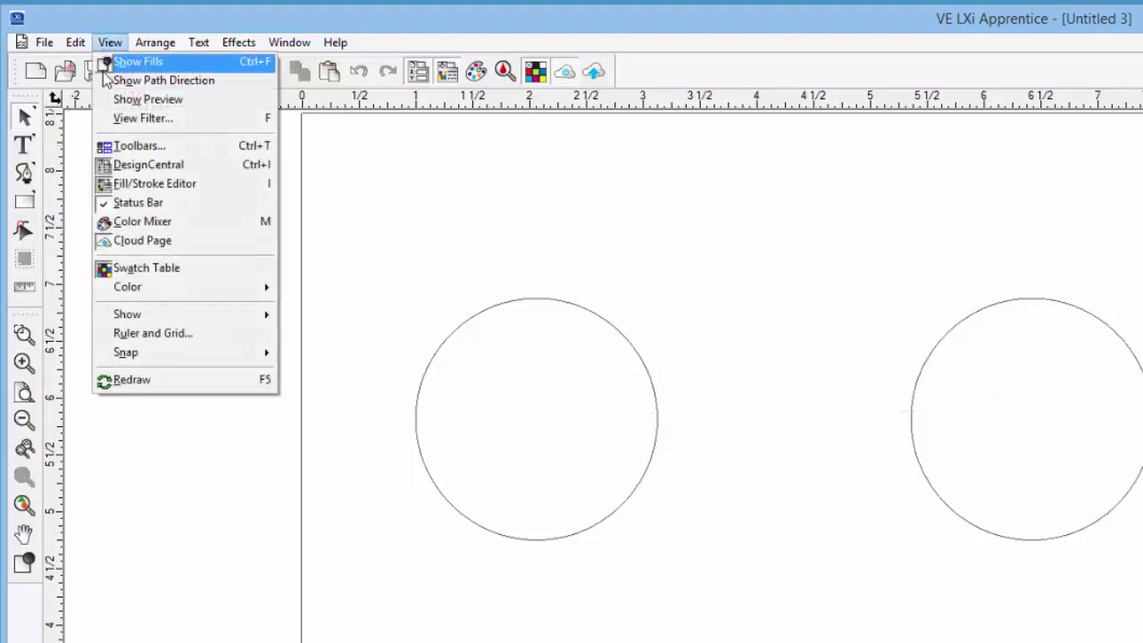
{"action": "mouse_move", "coordinate": [215, 354]}
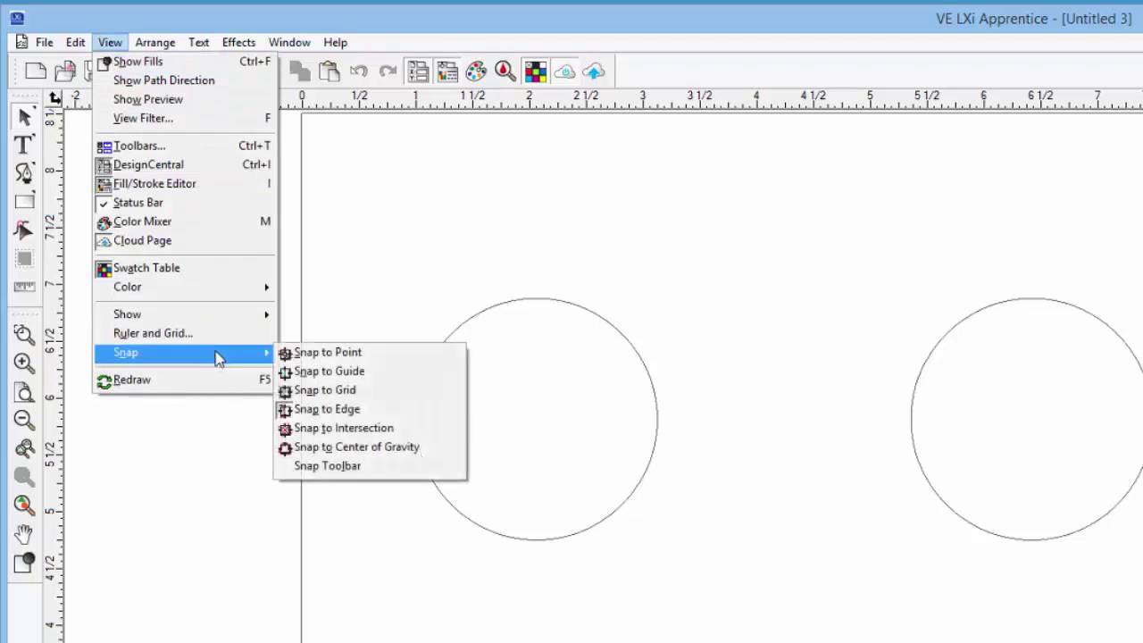
{"action": "left_click", "coordinate": [357, 451]}
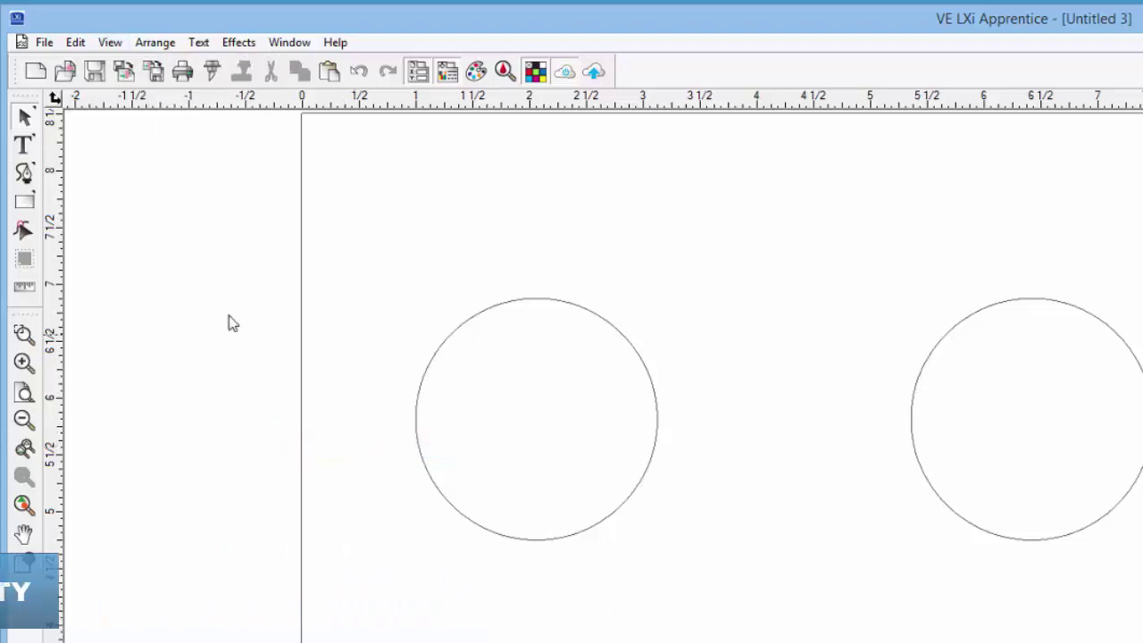
Draw a straight line with the Bezier pen from the left circle's centre to the right circle's centre
{"action": "left_click", "coordinate": [24, 172]}
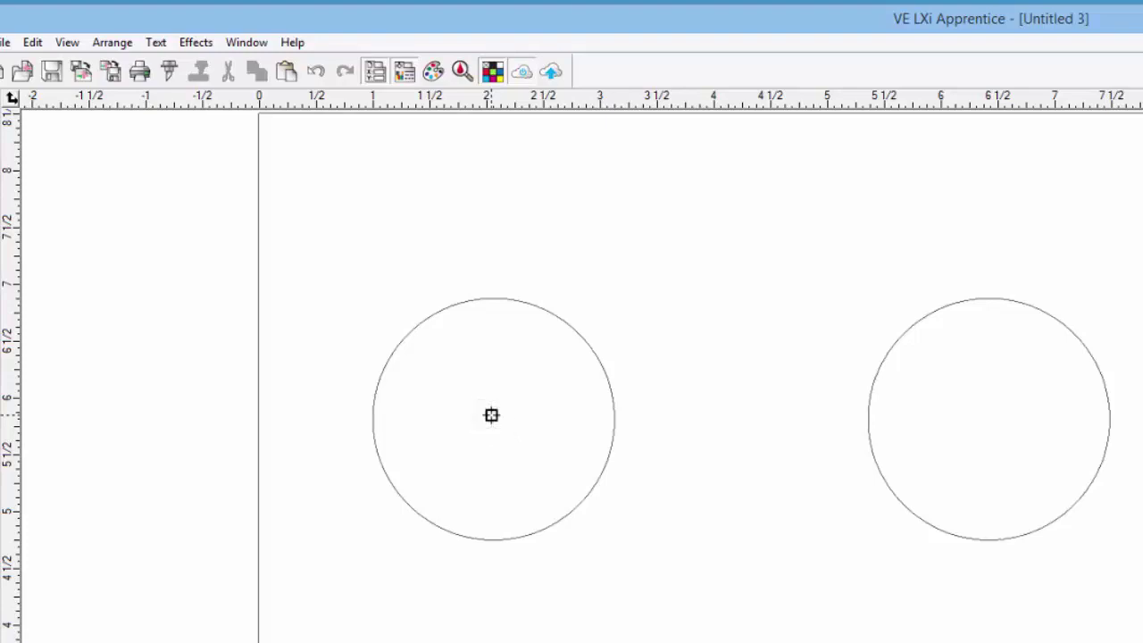
{"action": "left_click", "coordinate": [493, 417]}
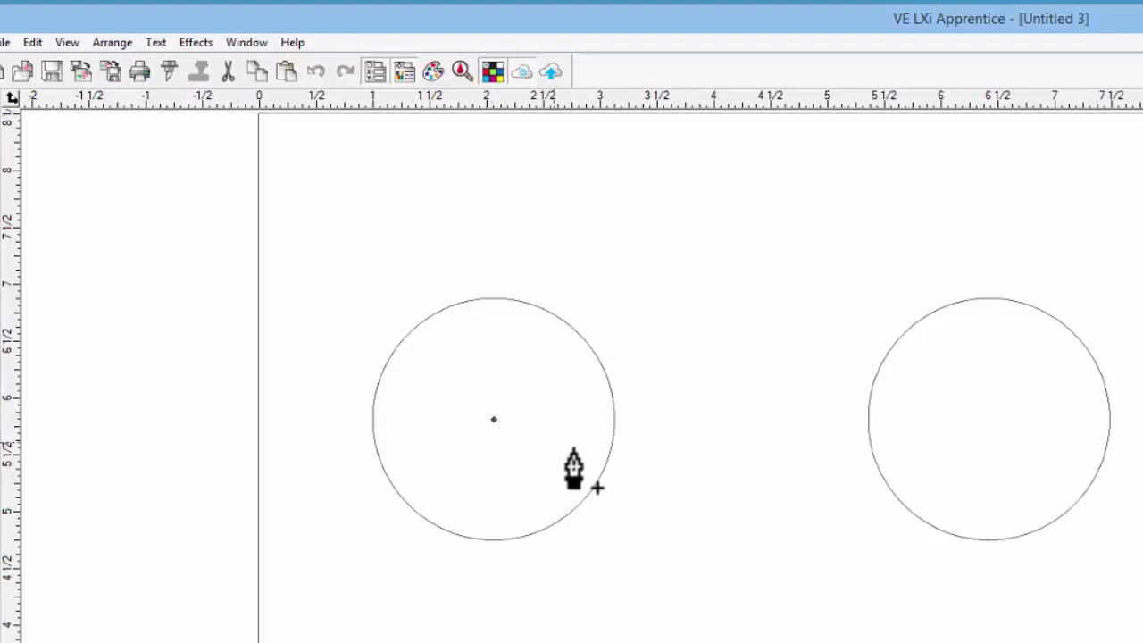
{"action": "left_click", "coordinate": [988, 419]}
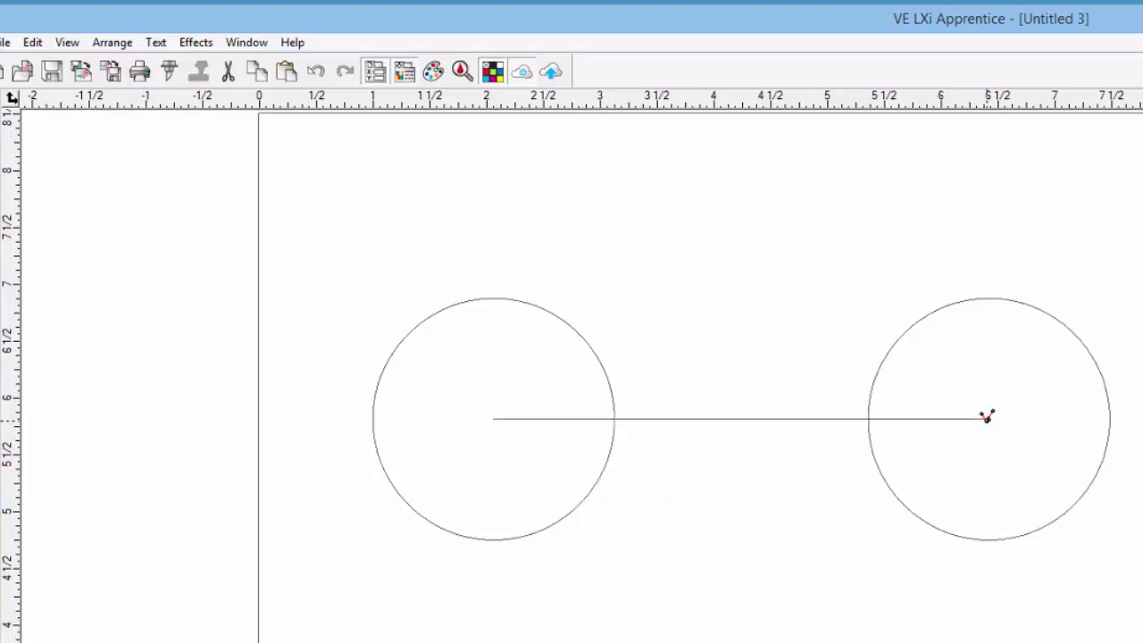